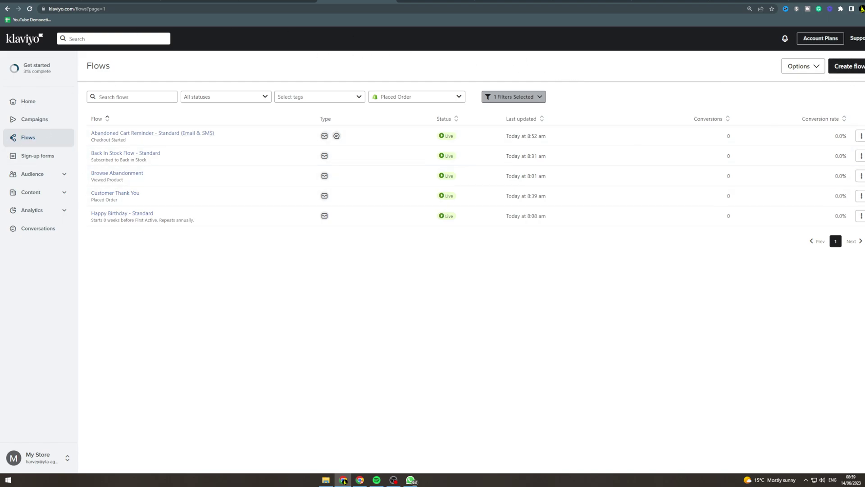
# Start creating a new flow and search the flow templates for "cross"
pyautogui.click(847, 66)
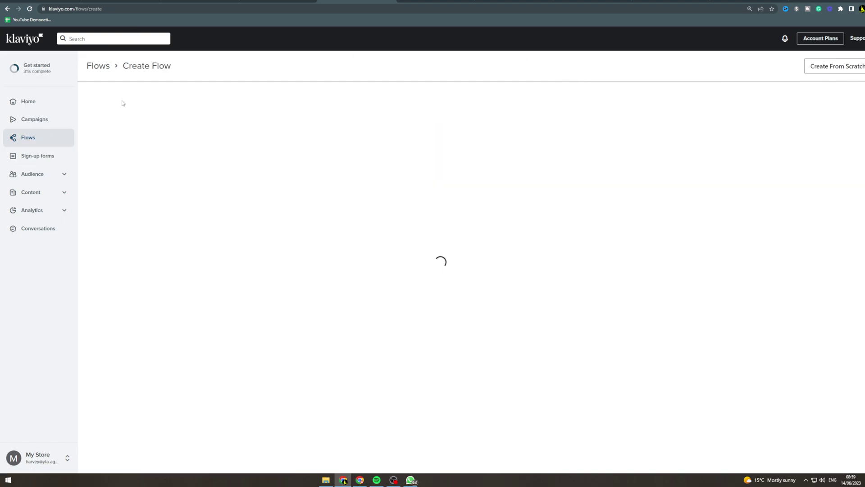
pyautogui.click(276, 96)
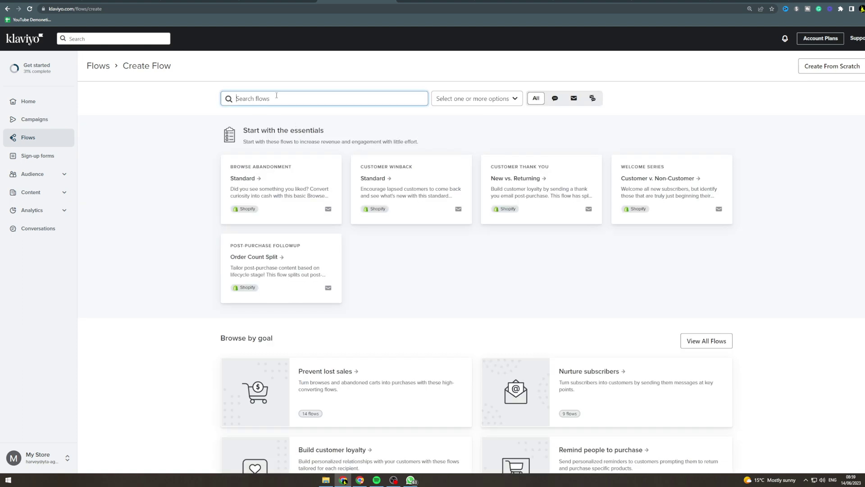
pyautogui.write('cross sell')
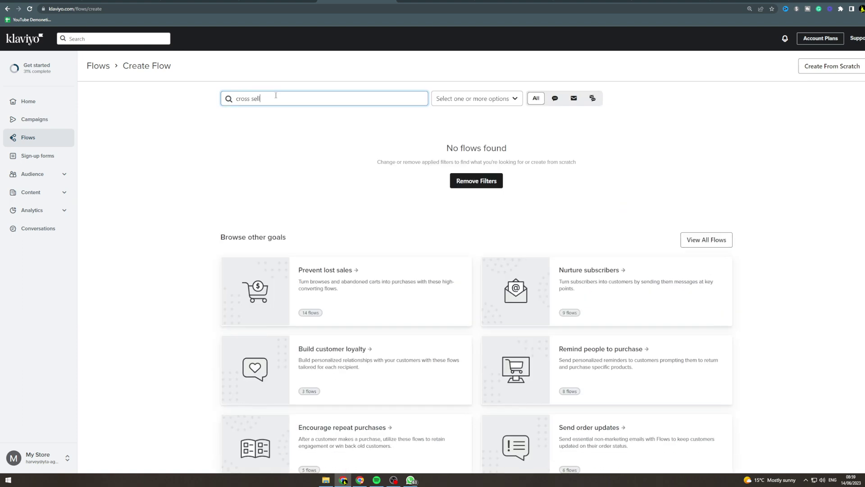
pyautogui.press('BackSpace')
pyautogui.press('BackSpace')
pyautogui.press('BackSpace')
pyautogui.press('BackSpace')
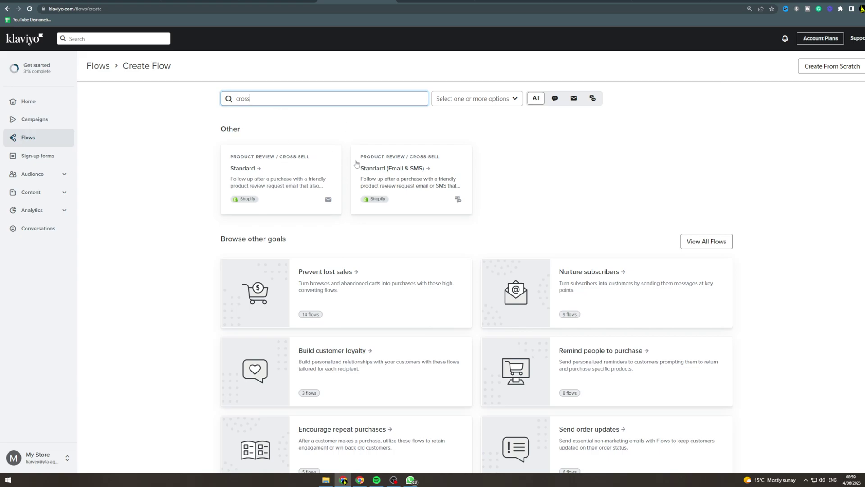
# Create a flow from the standard email-only Product Review / Cross-Sell template, keeping its default name and trigger
pyautogui.click(259, 167)
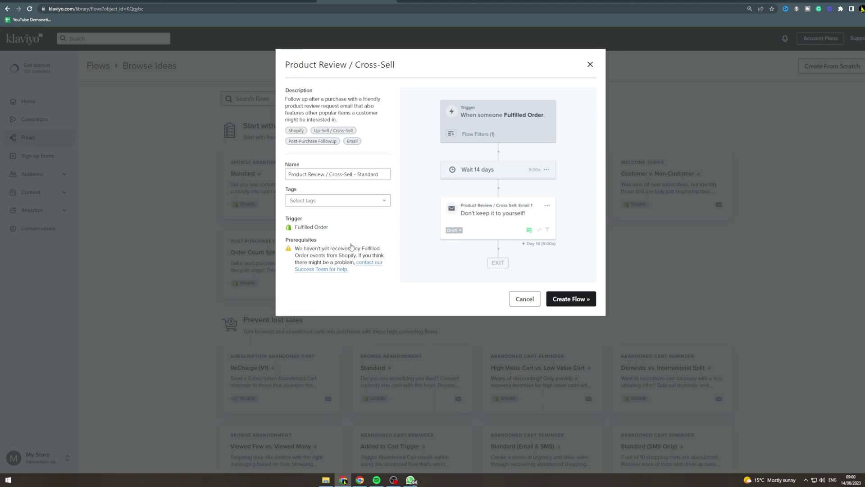
pyautogui.moveTo(308, 249); pyautogui.dragTo(375, 249)
pyautogui.click(376, 220)
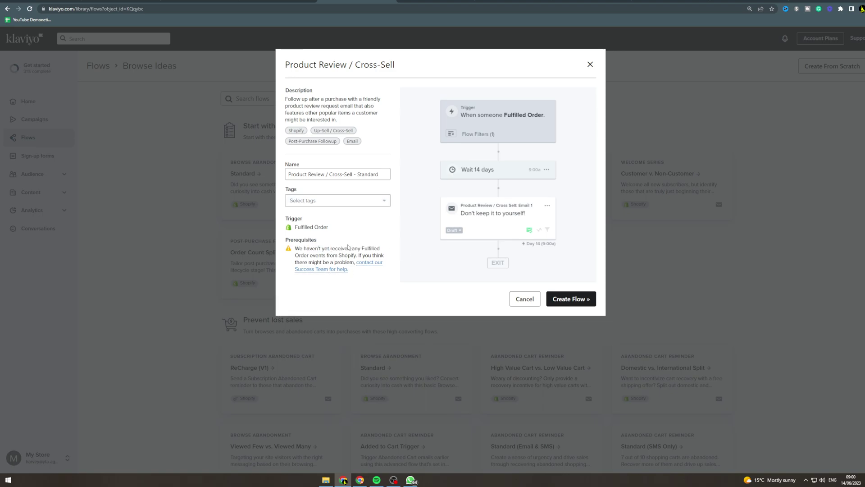
pyautogui.click(587, 303)
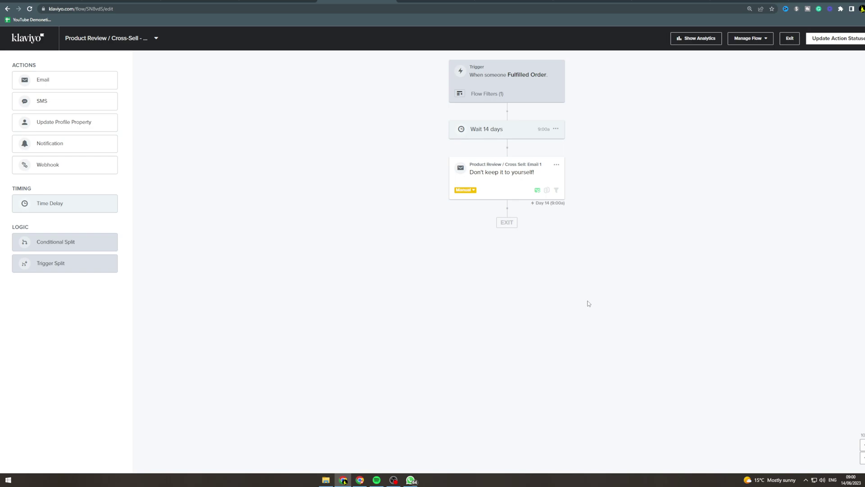
# Review the flow's trigger filters and time delay settings without changing them
pyautogui.click(494, 90)
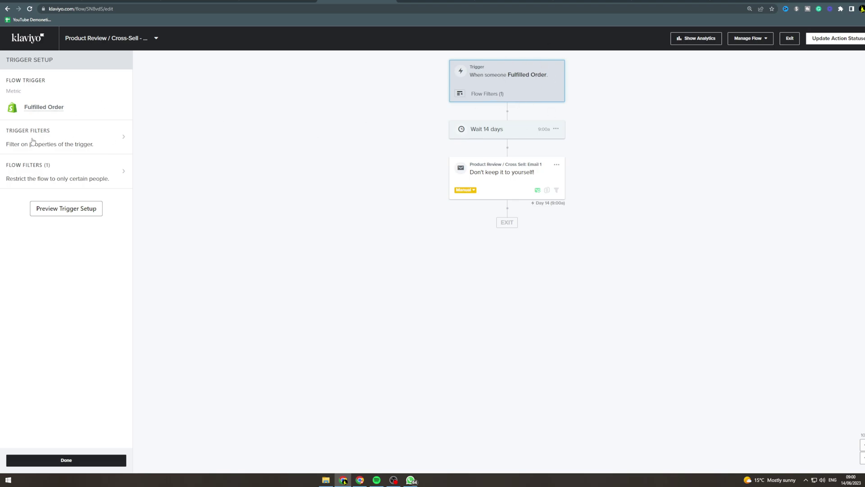
pyautogui.click(88, 144)
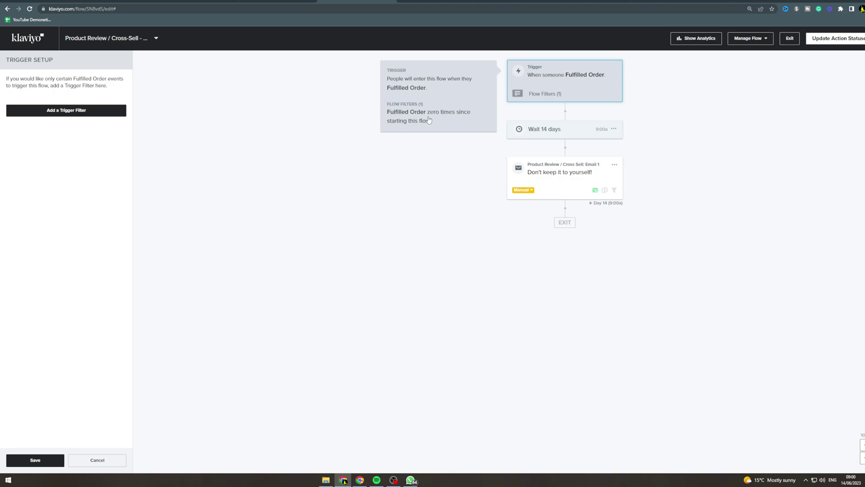
pyautogui.click(101, 459)
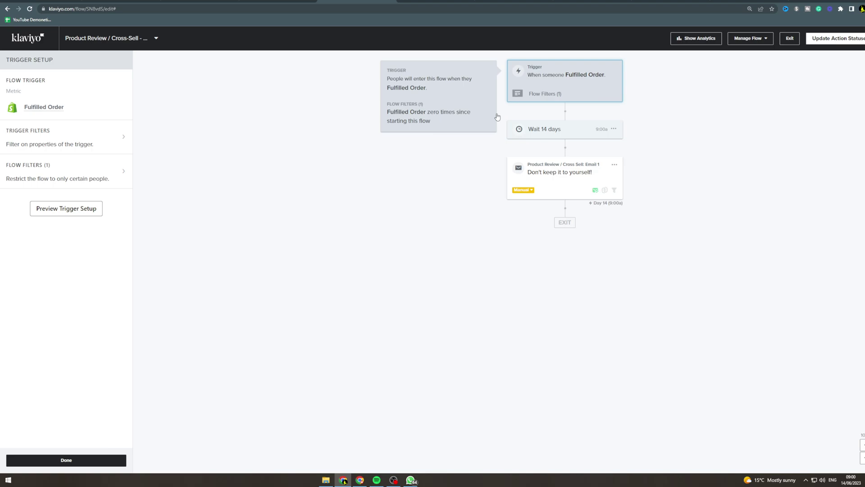
pyautogui.click(540, 133)
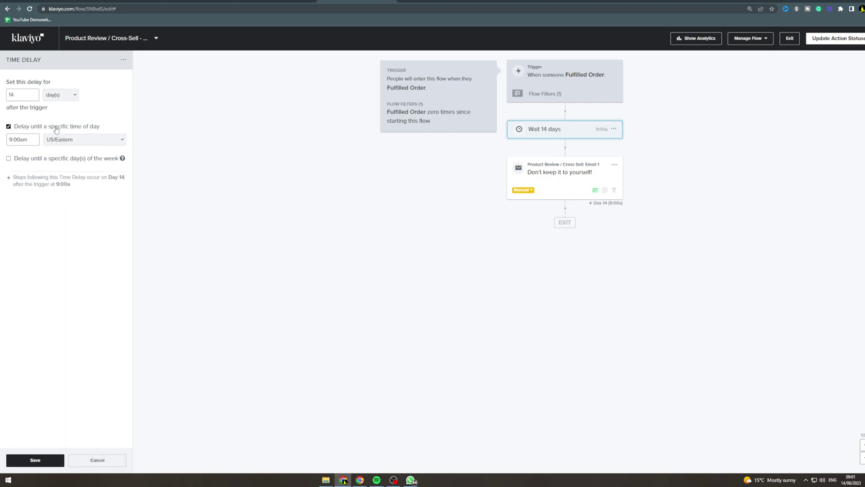
pyautogui.click(112, 460)
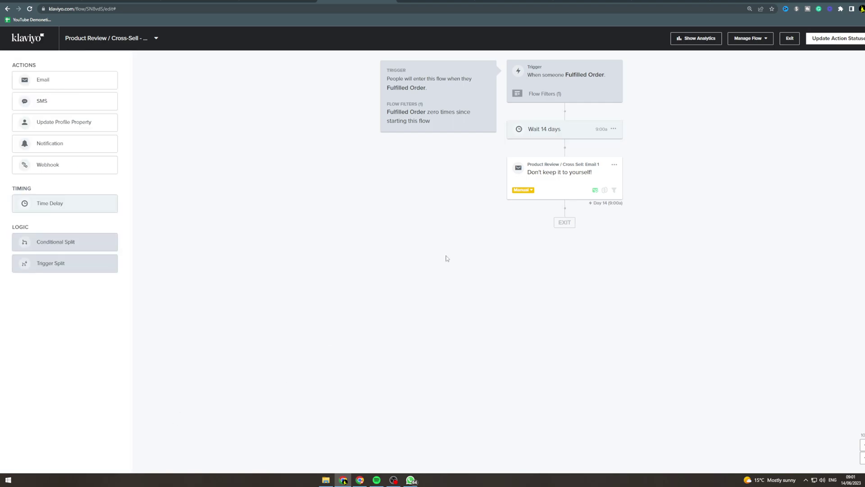
# Open the message content of the flow's Product Review / Cross Sell email and check its editing options
pyautogui.click(549, 187)
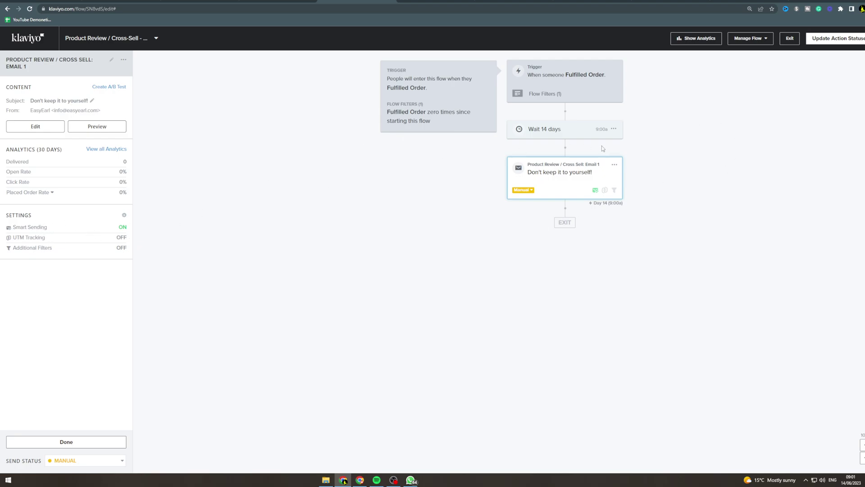
pyautogui.moveTo(595, 194)
pyautogui.click(614, 164)
pyautogui.click(623, 174)
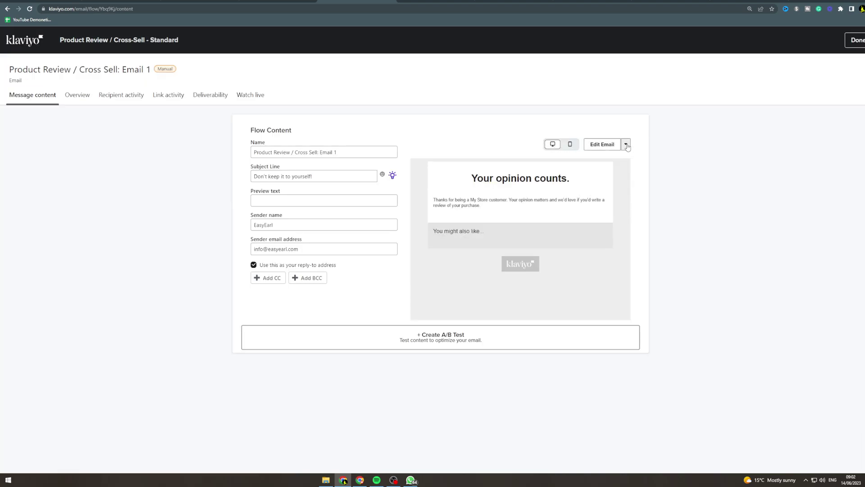
pyautogui.click(625, 145)
pyautogui.click(473, 128)
# Examine the email's subject line, preview text and name fields, leaving their contents as they are
pyautogui.click(345, 176)
pyautogui.hotkey('ctrl', 'a')
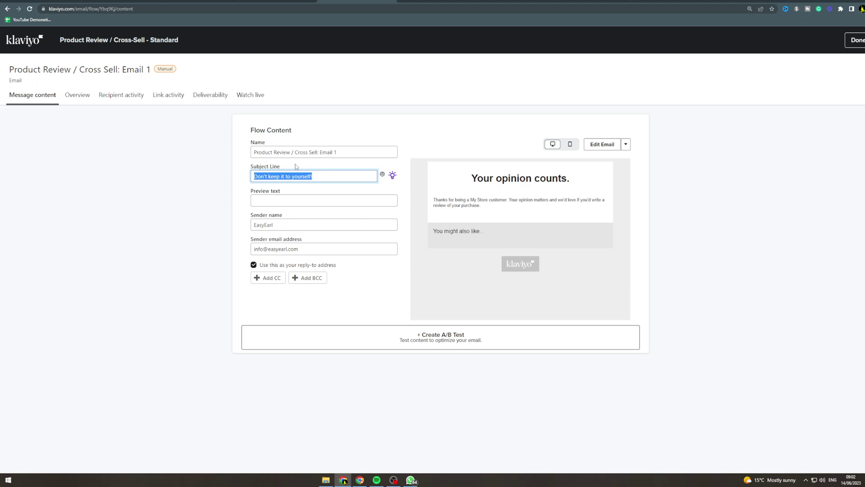
pyautogui.click(347, 198)
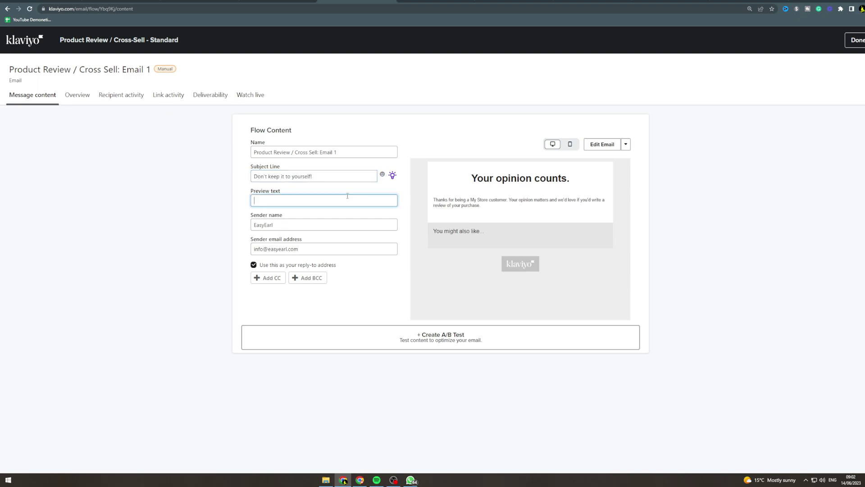
pyautogui.click(298, 176)
pyautogui.tripleClick(297, 176)
pyautogui.click(298, 205)
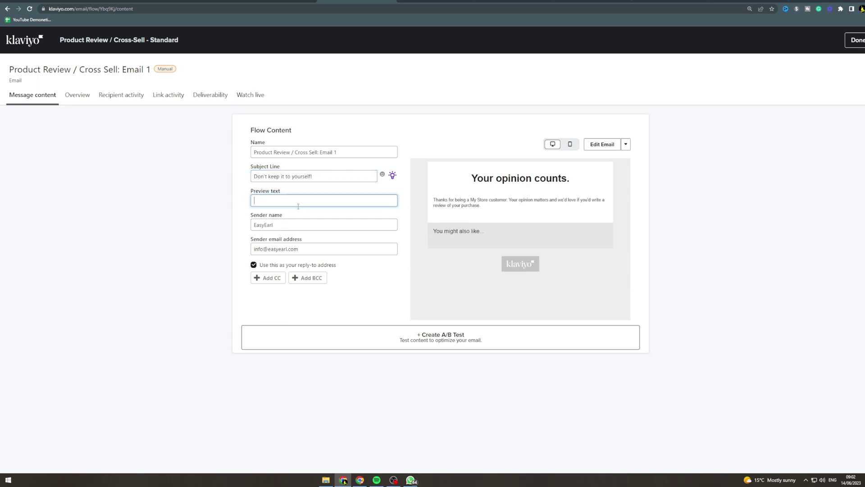
pyautogui.tripleClick(294, 176)
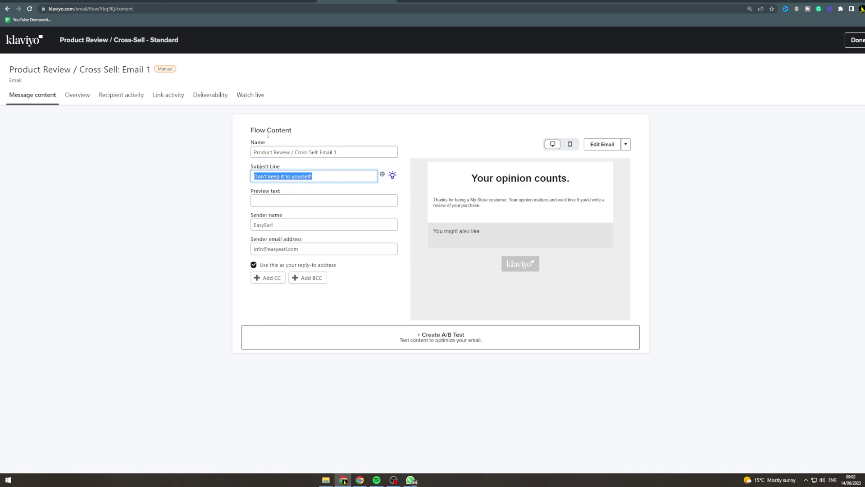
pyautogui.moveTo(347, 154); pyautogui.dragTo(232, 153)
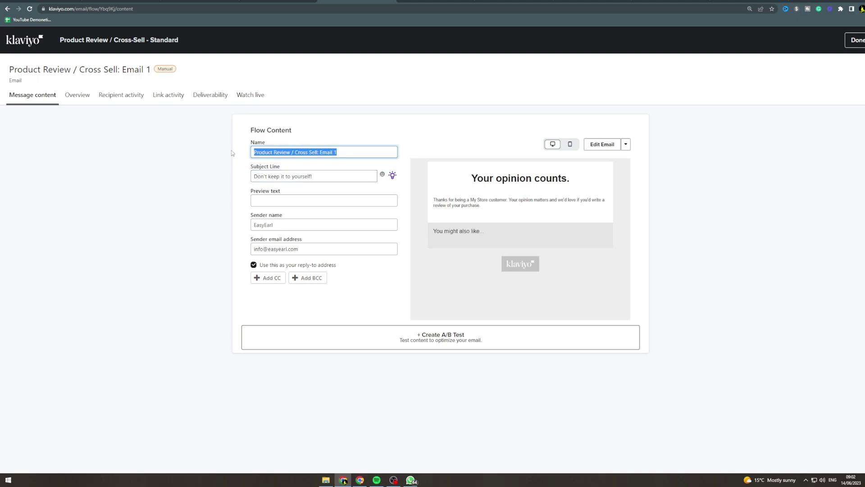
pyautogui.tripleClick(281, 152)
pyautogui.click(315, 156)
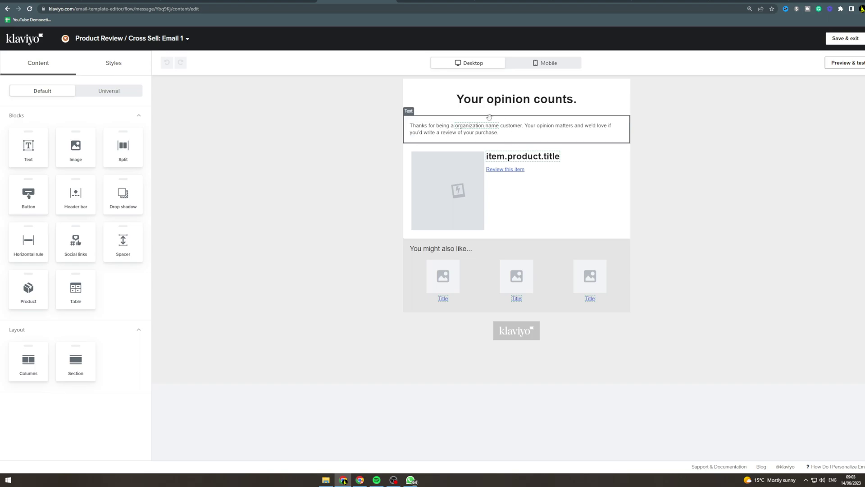
# Inspect the settings of the email template's introductory text, product review table and recommended products blocks
pyautogui.click(430, 125)
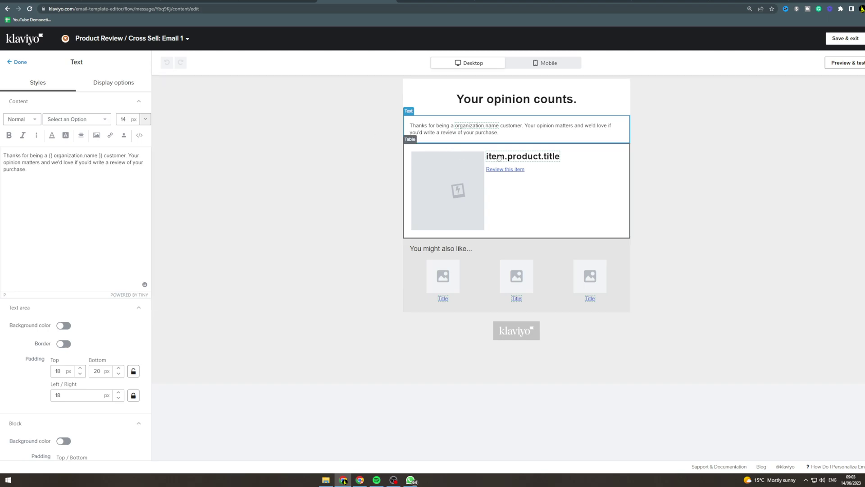
pyautogui.click(472, 161)
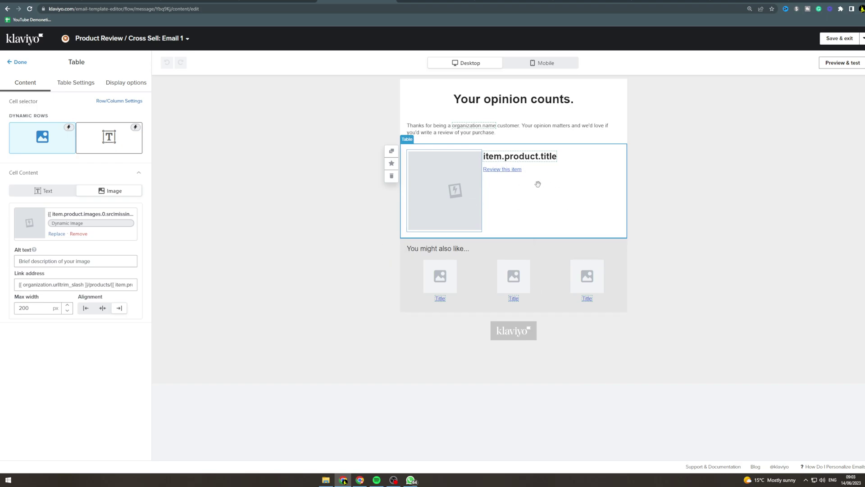
pyautogui.click(484, 282)
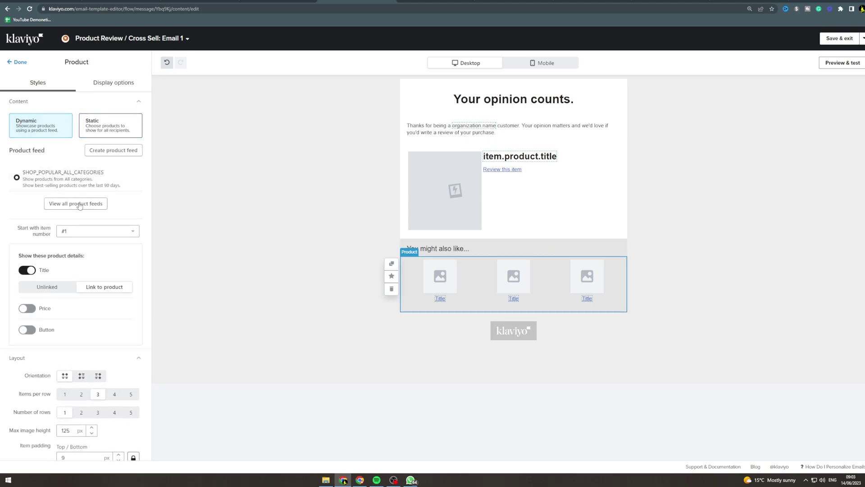
pyautogui.scroll(-5, 81, 253)
pyautogui.scroll(5, 91, 261)
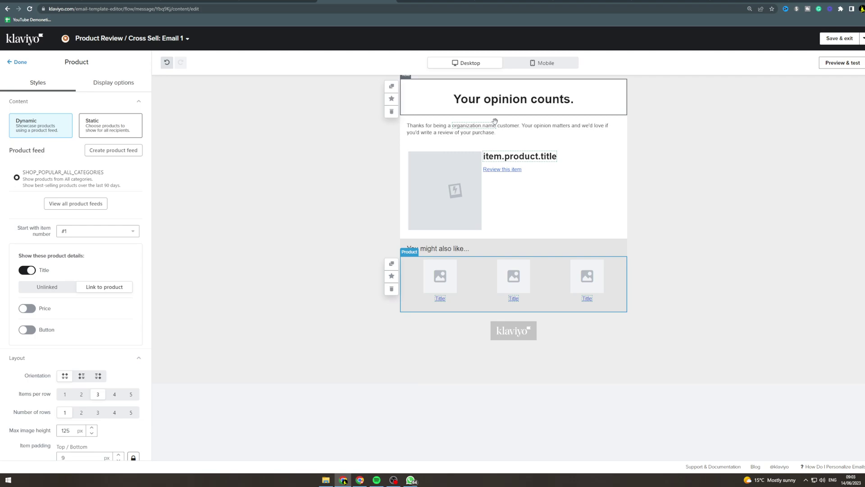
# Compare the email's desktop and mobile layouts and inspect its heading and introductory text blocks in the mobile view
pyautogui.click(542, 63)
pyautogui.click(482, 62)
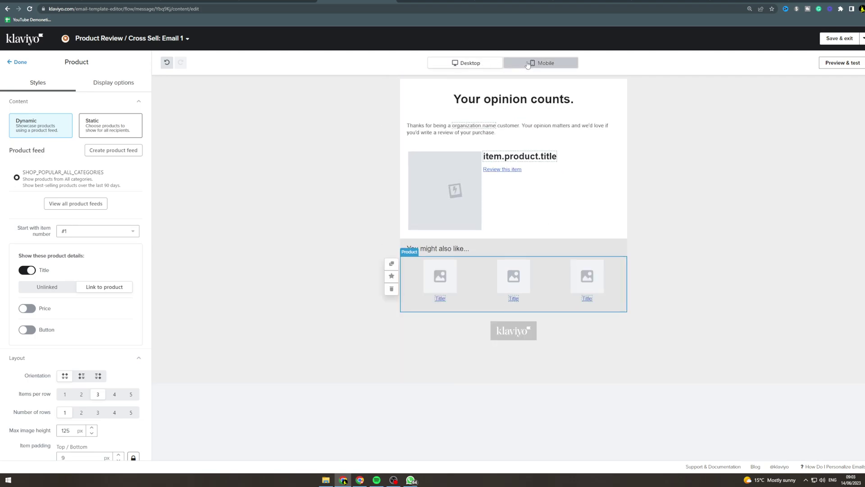
pyautogui.click(525, 64)
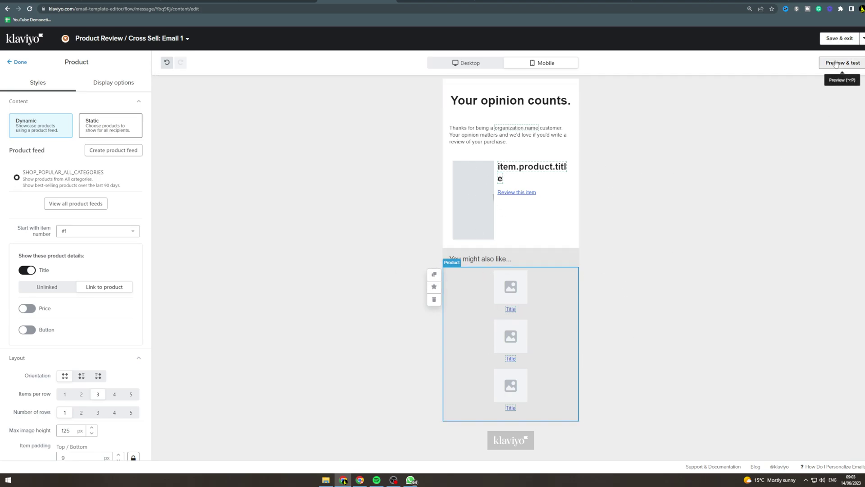
pyautogui.click(475, 110)
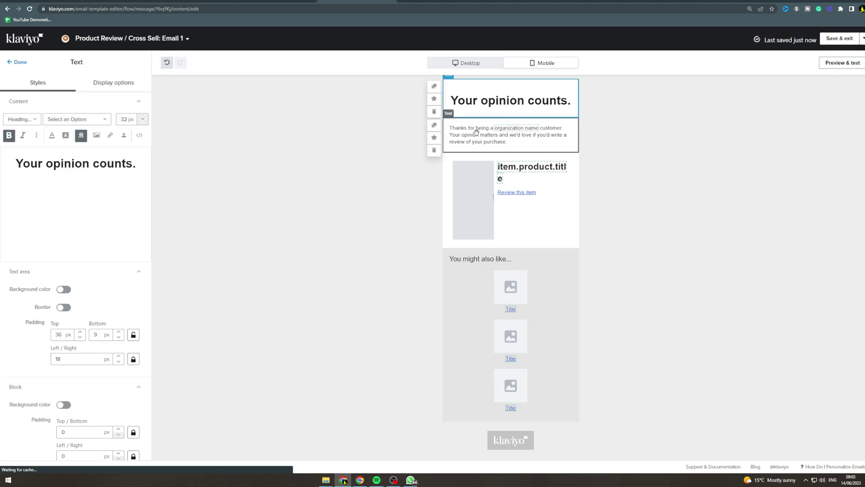
pyautogui.click(530, 131)
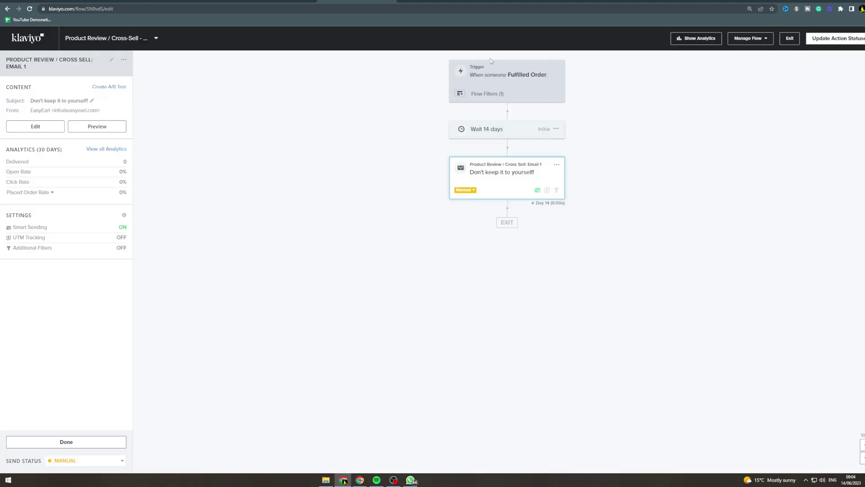
# Set the cross-sell email's status to Live and exit the flow editor
pyautogui.click(469, 187)
pyautogui.click(472, 218)
pyautogui.click(790, 38)
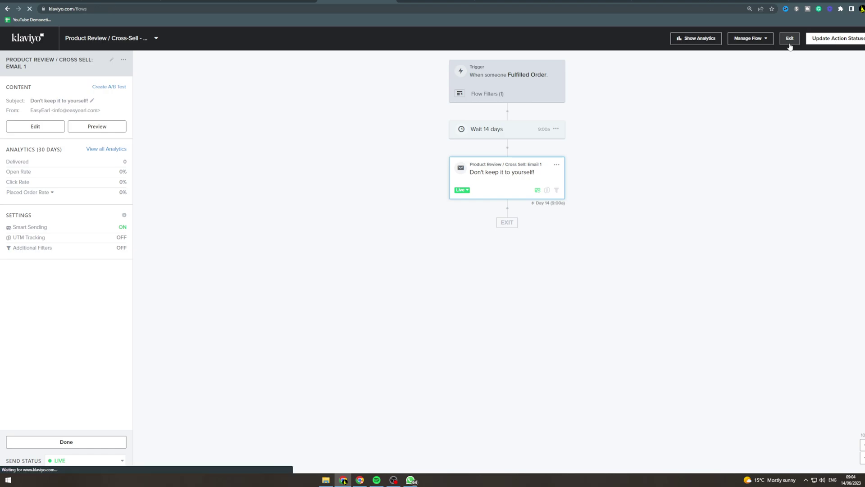